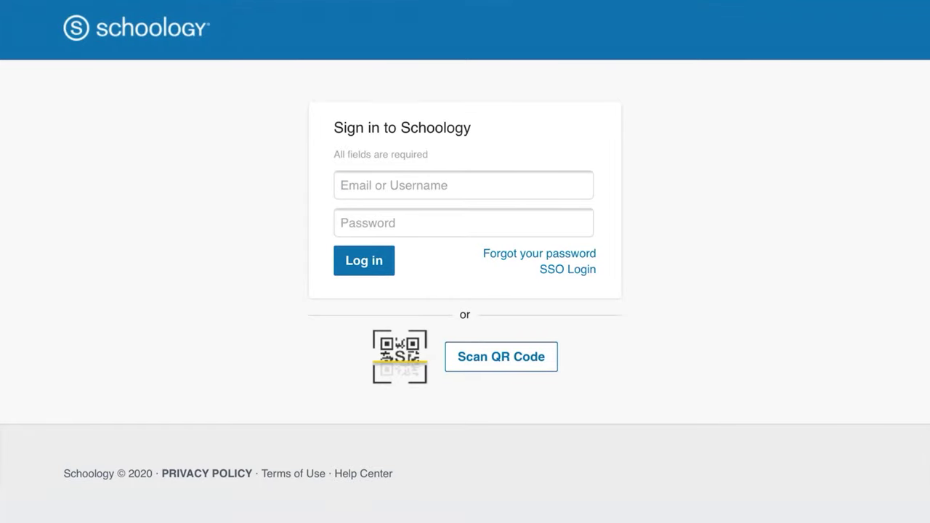
# - Sign in to the Schoology website and check the recent activity on the home page
pyautogui.click(342, 185)
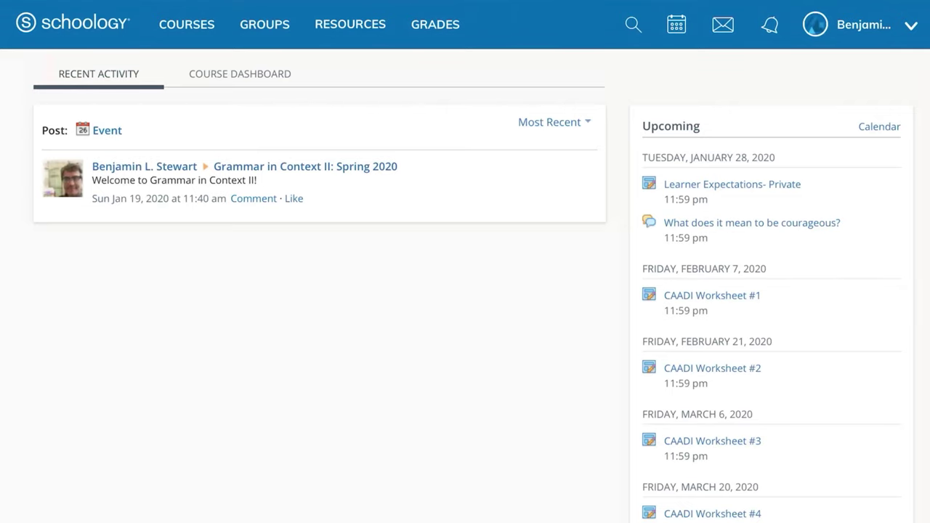
pyautogui.scroll(3, 465, 262)
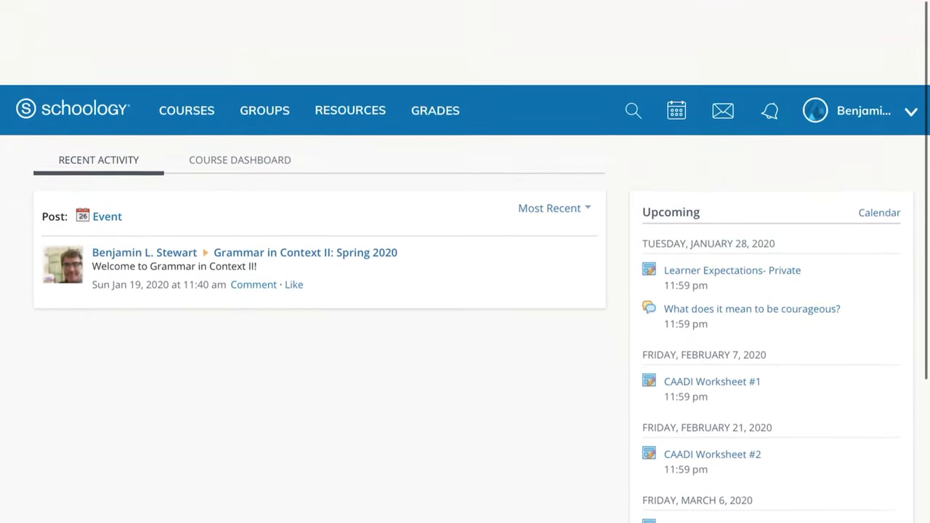
# - Switch from the browser to the Schoology app and look through its recent activity feed
pyautogui.moveTo(466, 522); pyautogui.dragTo(465, 305)
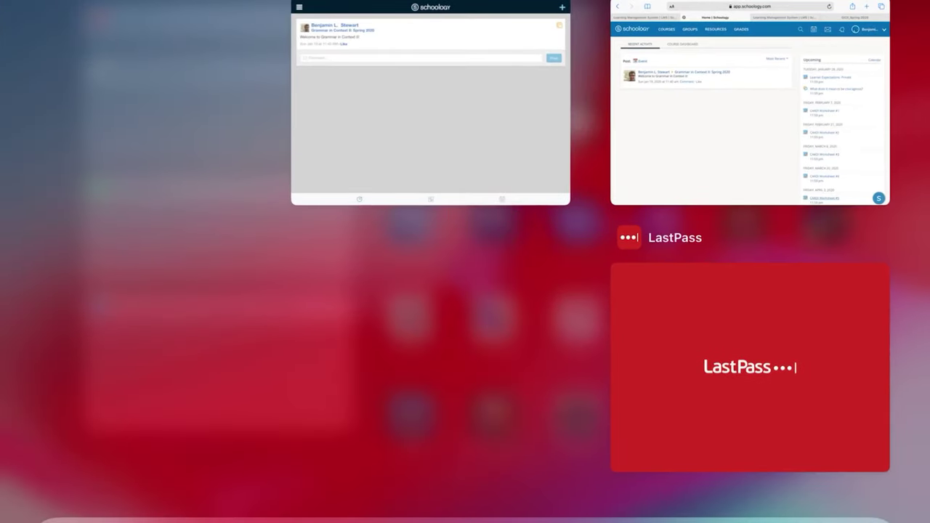
pyautogui.click(430, 109)
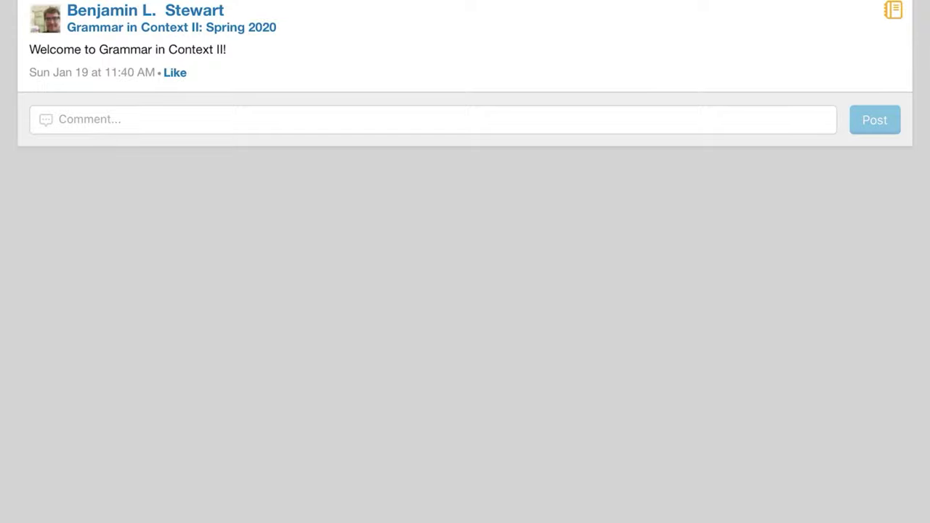
pyautogui.scroll(-2, 465, 109)
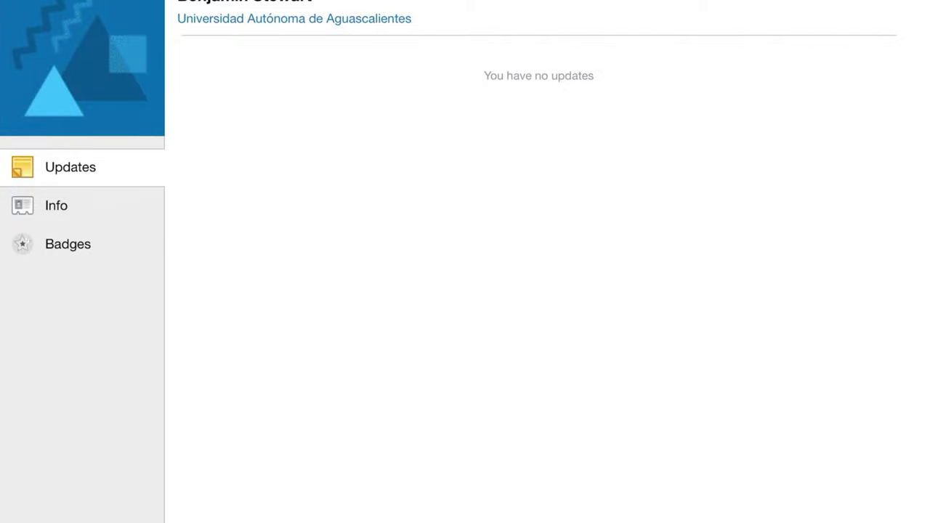
# - Review the Info and Updates sections of the user's own profile
pyautogui.click(56, 206)
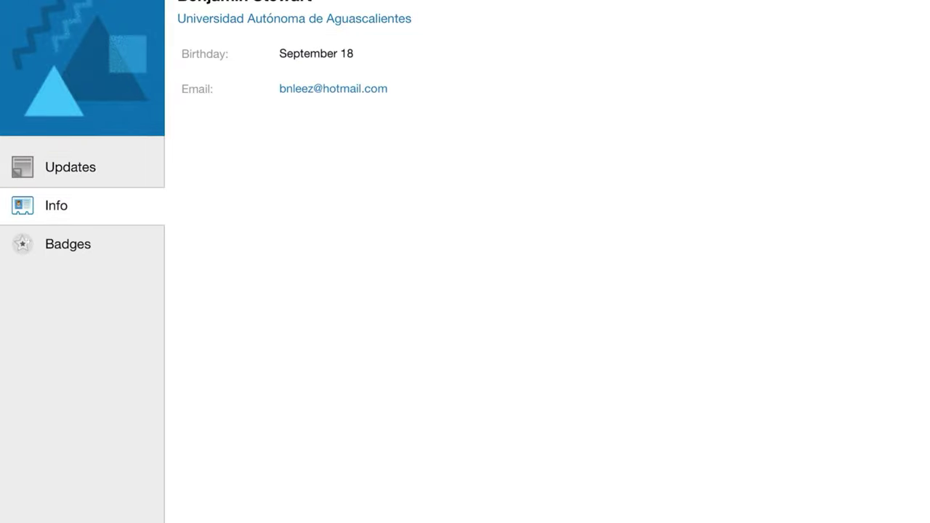
pyautogui.click(71, 168)
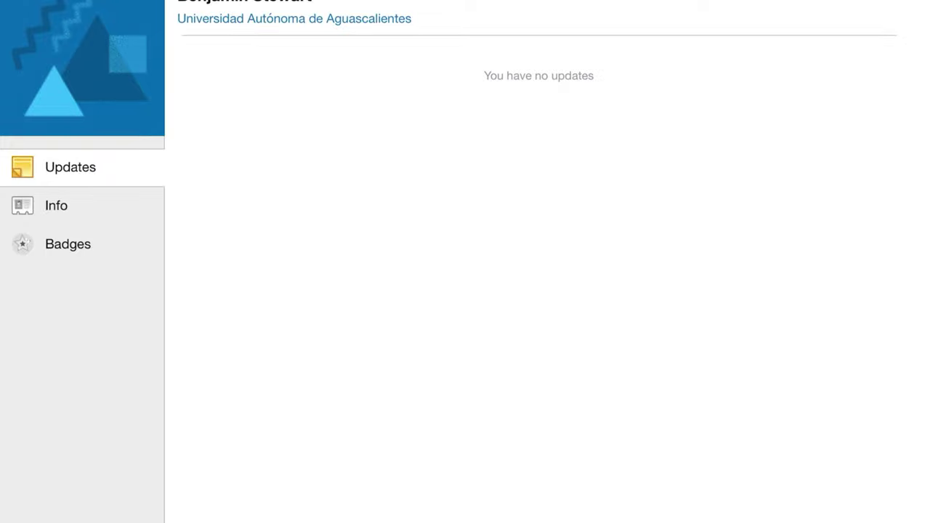
pyautogui.click(56, 206)
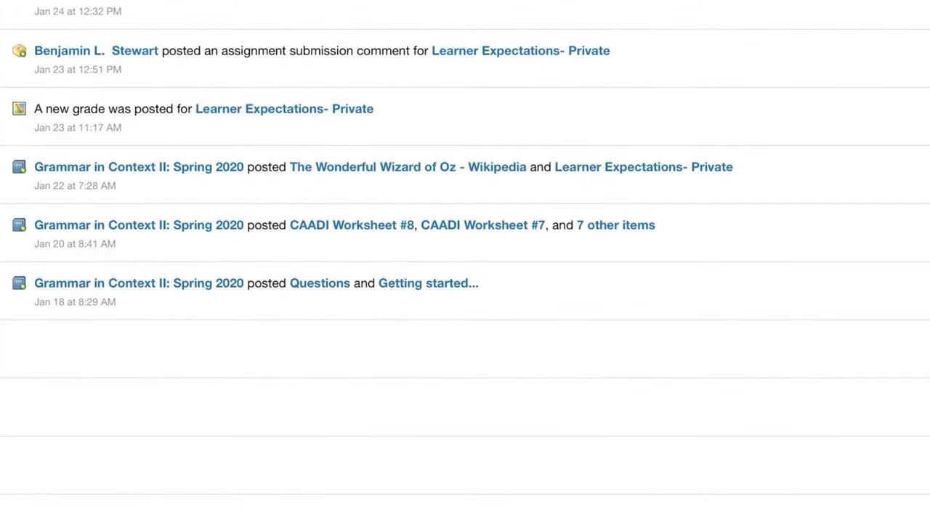
# - Go from the list of recent notifications to the notification preferences in the account settings
pyautogui.scroll(3, 465, 262)
pyautogui.scroll(2, 465, 218)
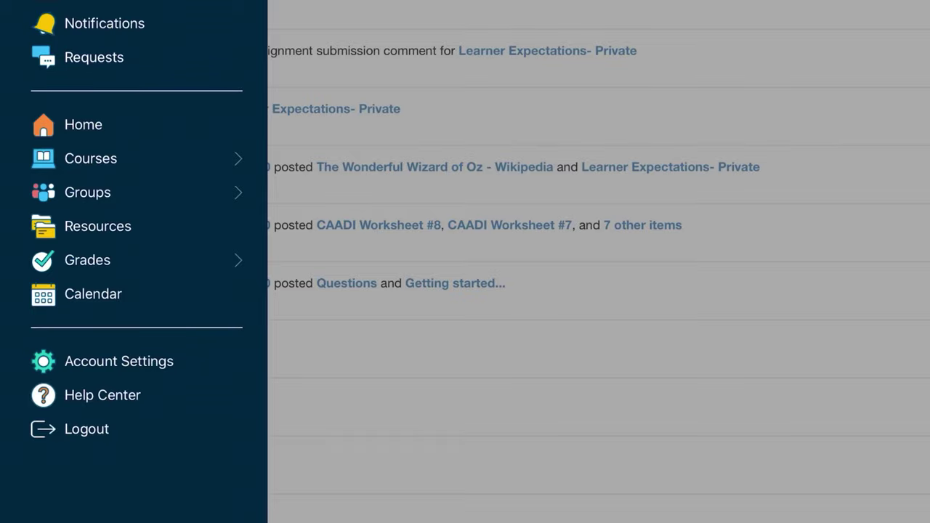
pyautogui.click(119, 362)
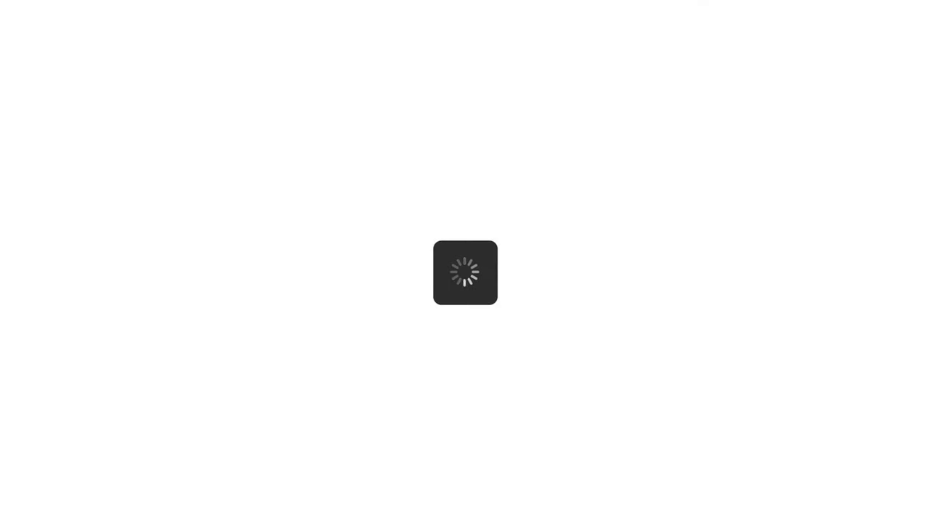
pyautogui.click(177, 2)
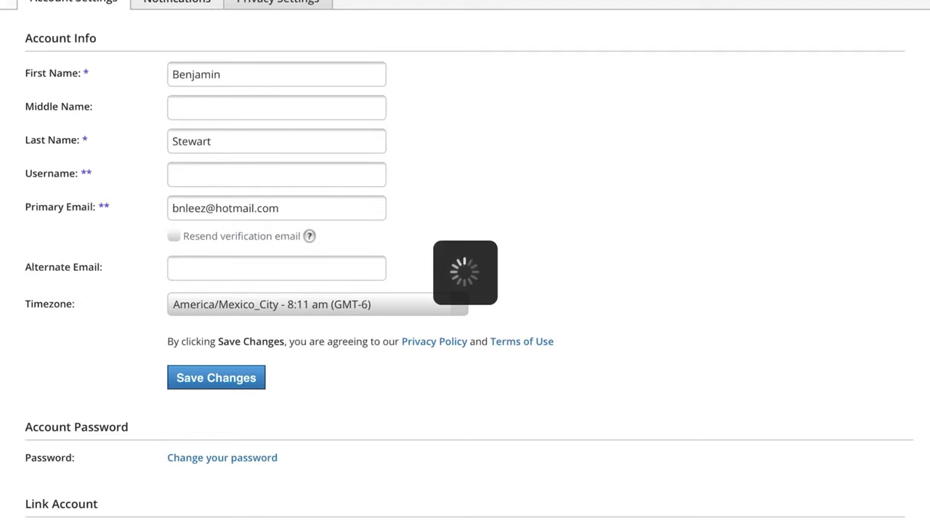
# - Examine the email and mobile notification options for Academic, School Groups, Public Groups and School, and the devices receiving push notifications
pyautogui.scroll(-10, 465, 291)
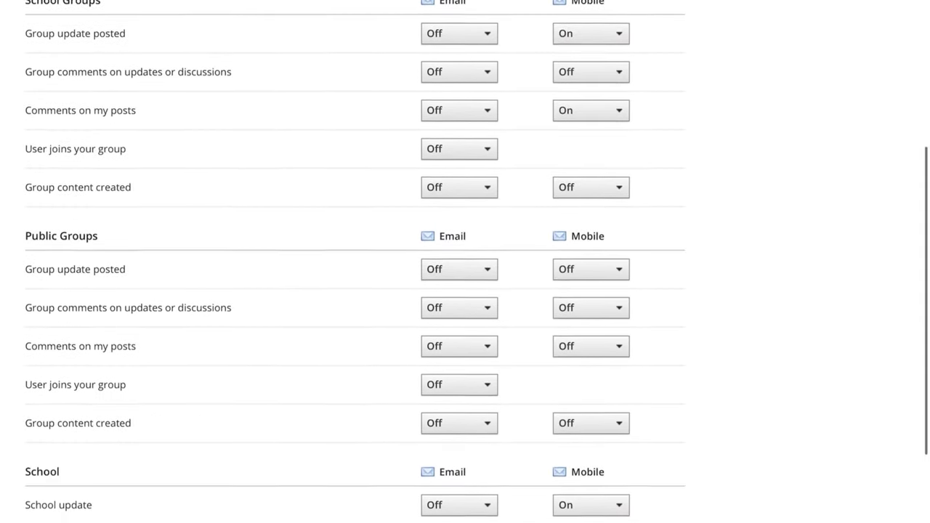
pyautogui.scroll(10, 465, 291)
pyautogui.scroll(-1, 465, 291)
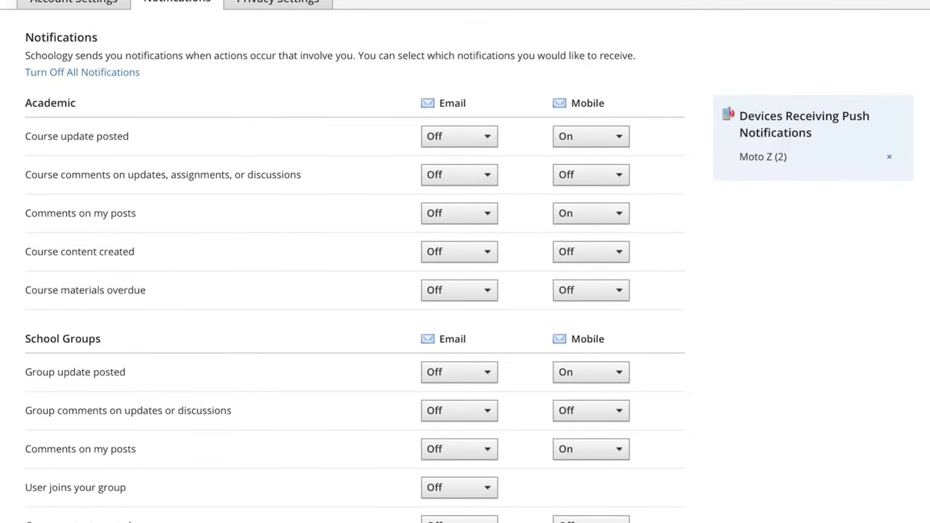
pyautogui.scroll(-3, 465, 291)
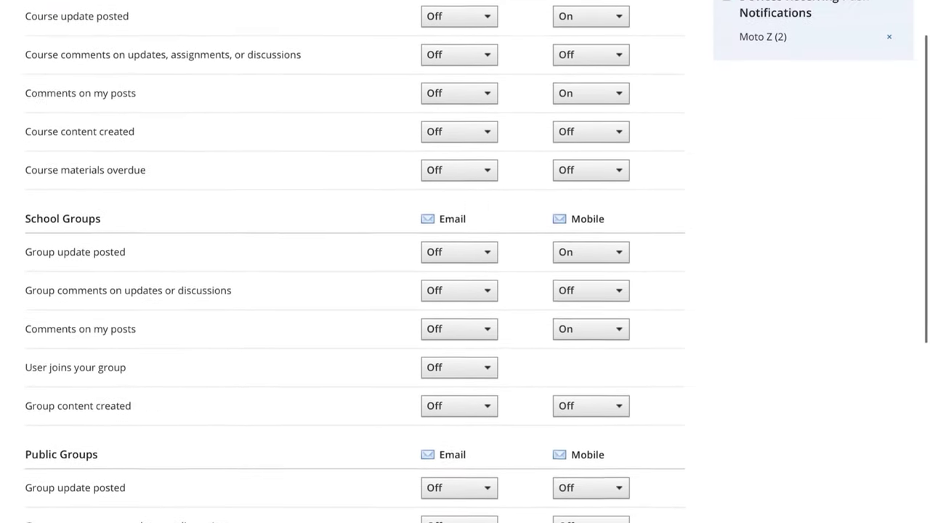
pyautogui.scroll(3, 465, 291)
pyautogui.scroll(-1, 466, 290)
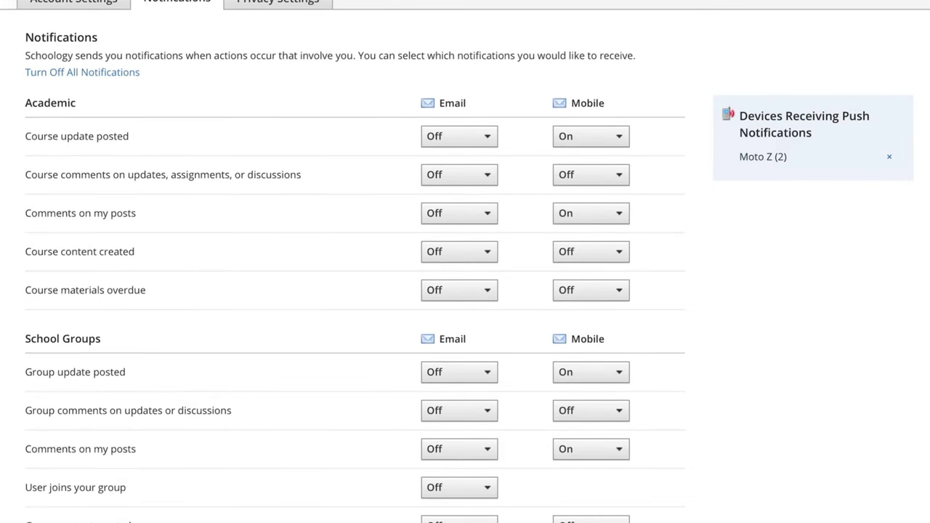
pyautogui.scroll(1, 466, 290)
pyautogui.scroll(-1, 466, 291)
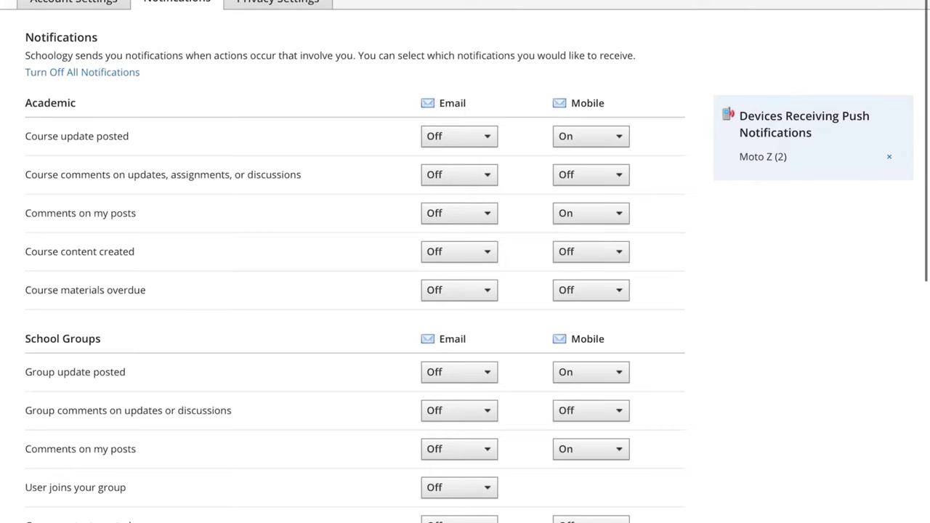
pyautogui.scroll(-3, 466, 291)
pyautogui.scroll(-5, 465, 291)
pyautogui.scroll(7, 466, 291)
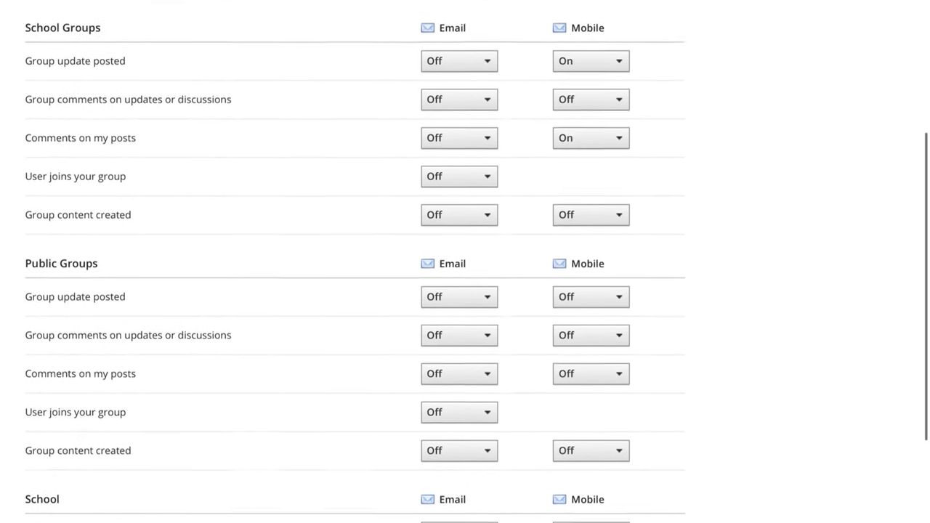
pyautogui.scroll(-1, 465, 291)
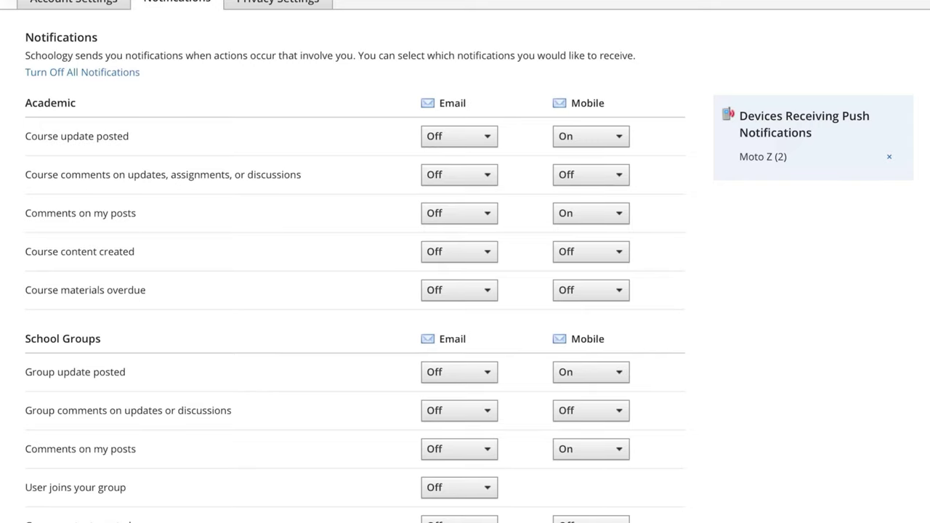
pyautogui.scroll(-5, 465, 262)
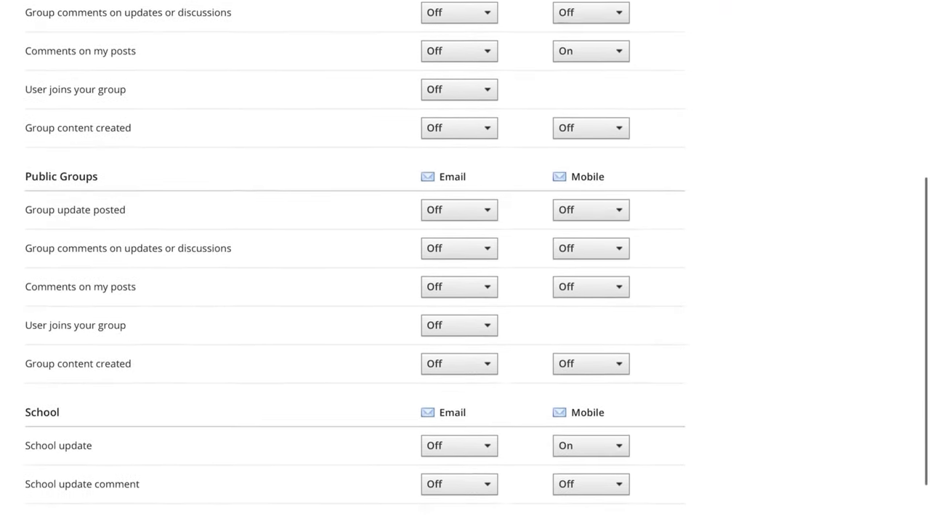
pyautogui.scroll(6, 466, 262)
pyautogui.scroll(-8, 465, 262)
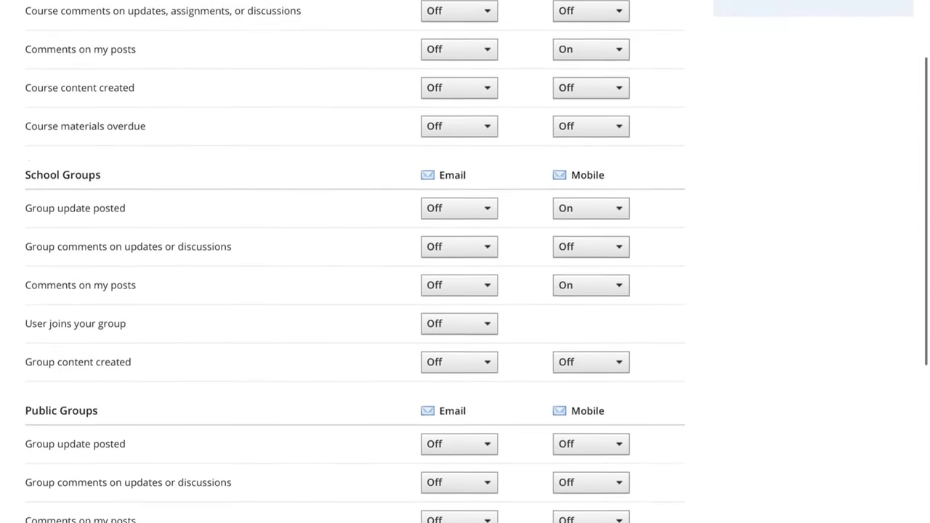
pyautogui.scroll(10, 466, 261)
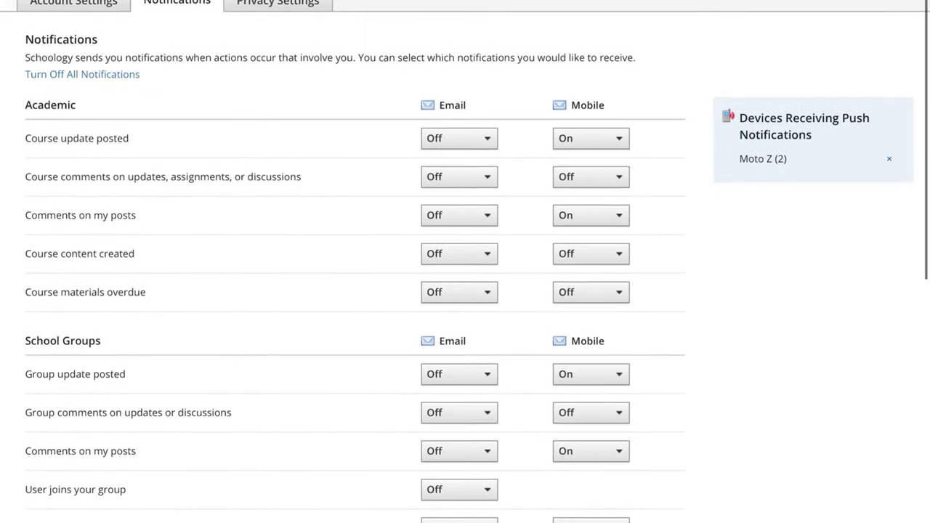
pyautogui.scroll(-1, 465, 262)
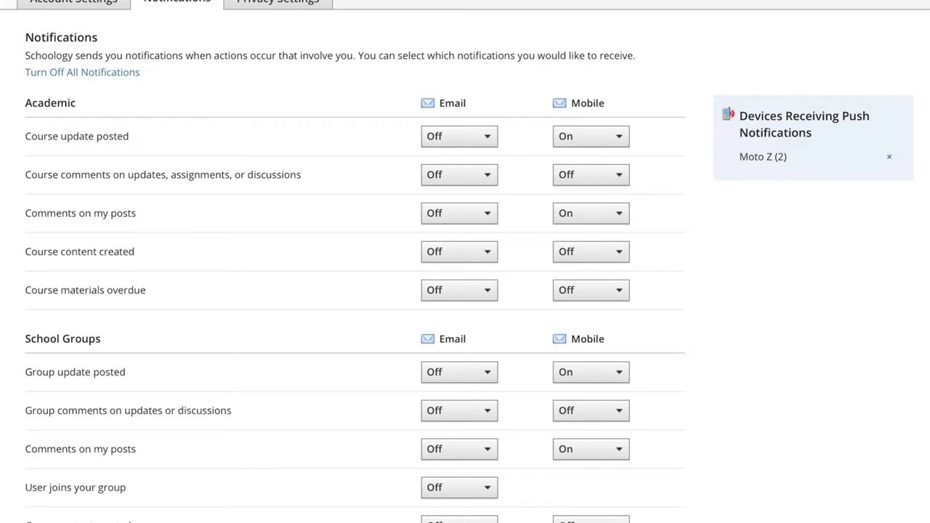
pyautogui.scroll(1, 466, 262)
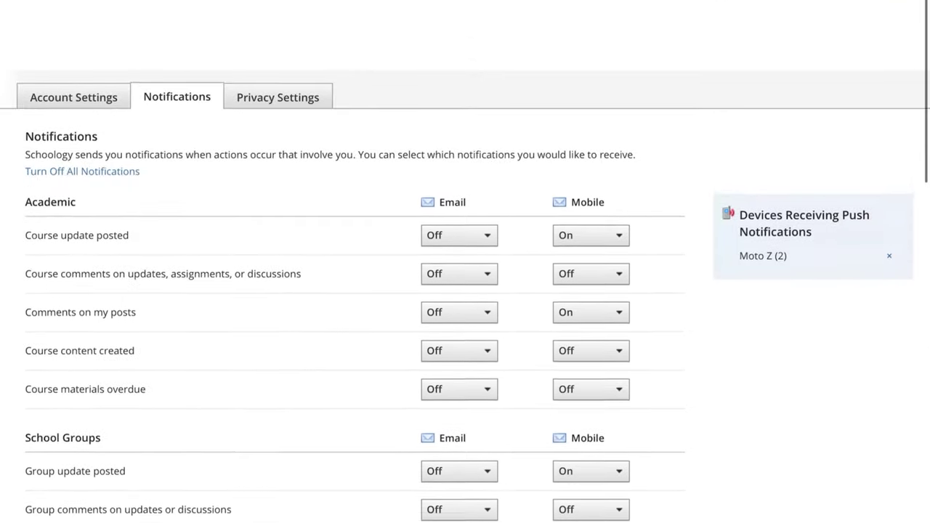
pyautogui.scroll(-1, 466, 262)
# - Leave the notification preferences and open the calendar
pyautogui.moveTo(2, 262); pyautogui.dragTo(268, 262)
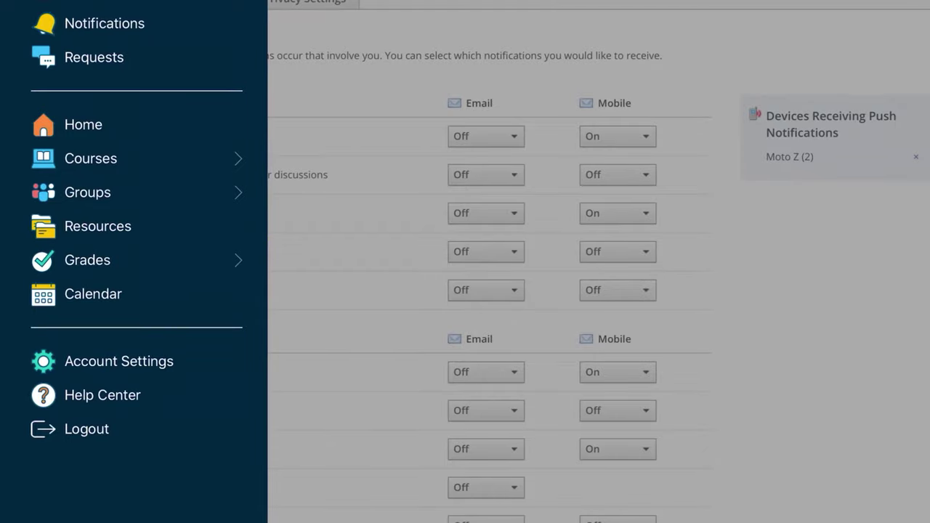
pyautogui.click(119, 361)
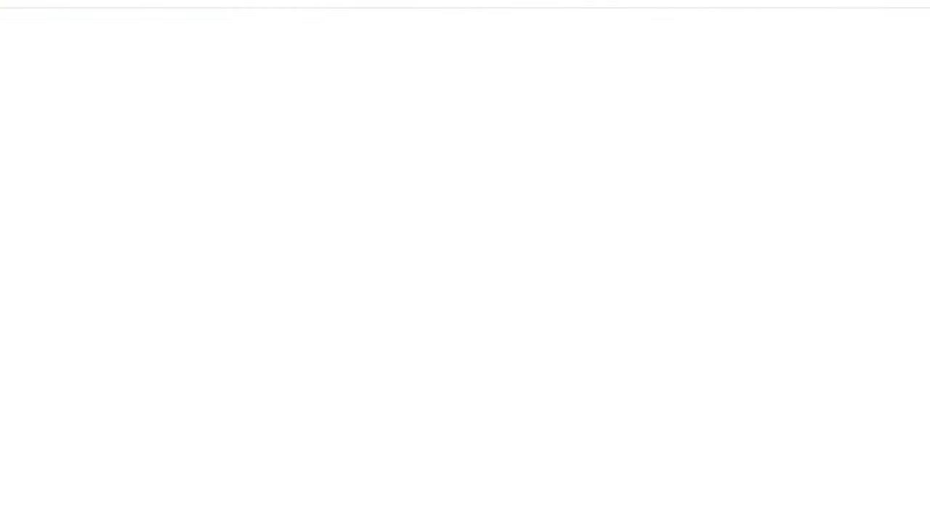
pyautogui.moveTo(5, 298); pyautogui.dragTo(268, 298)
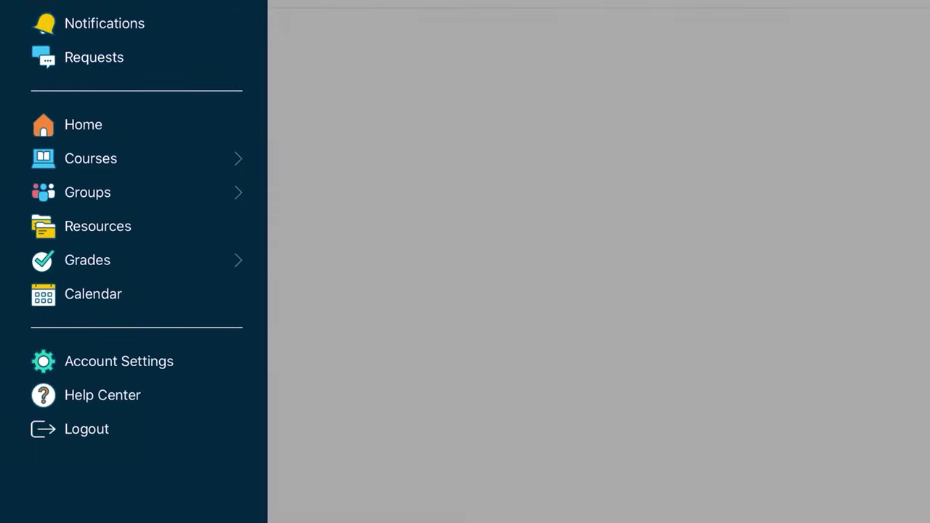
pyautogui.click(44, 293)
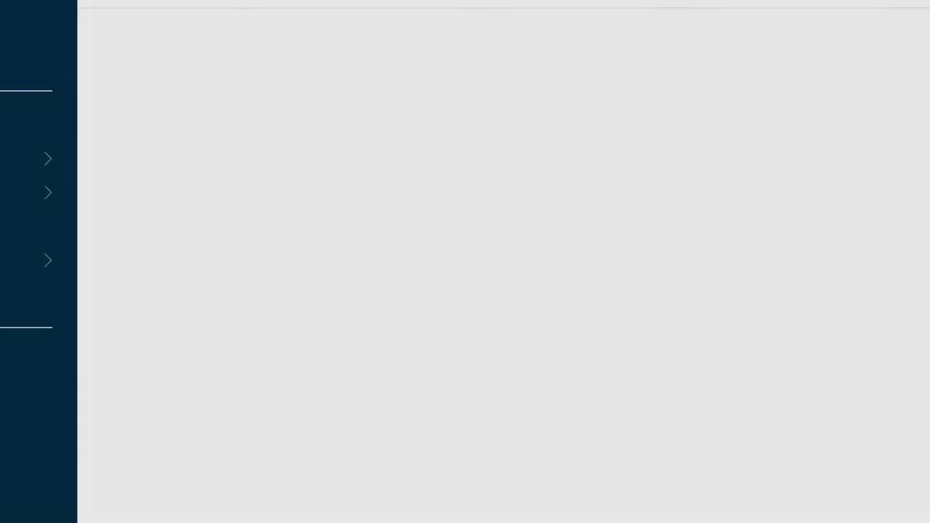